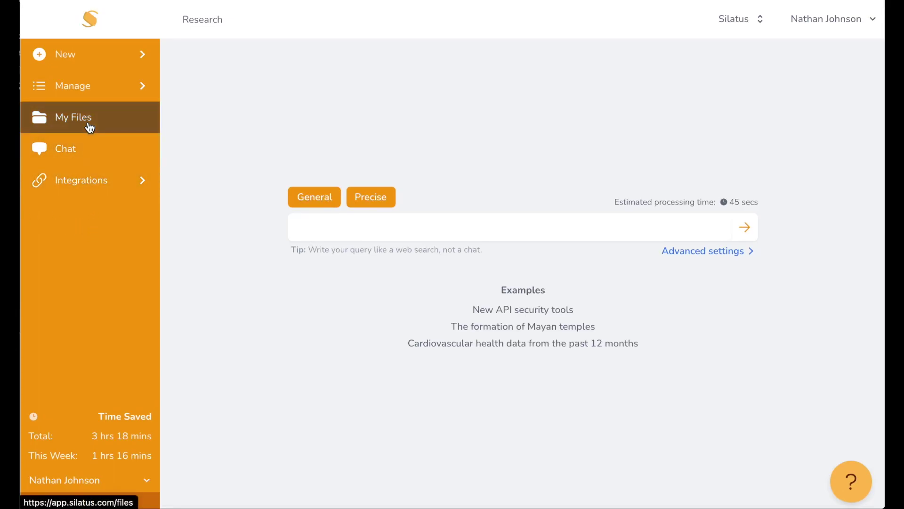
Go to My Files to see the four existing saved items
click(89, 126)
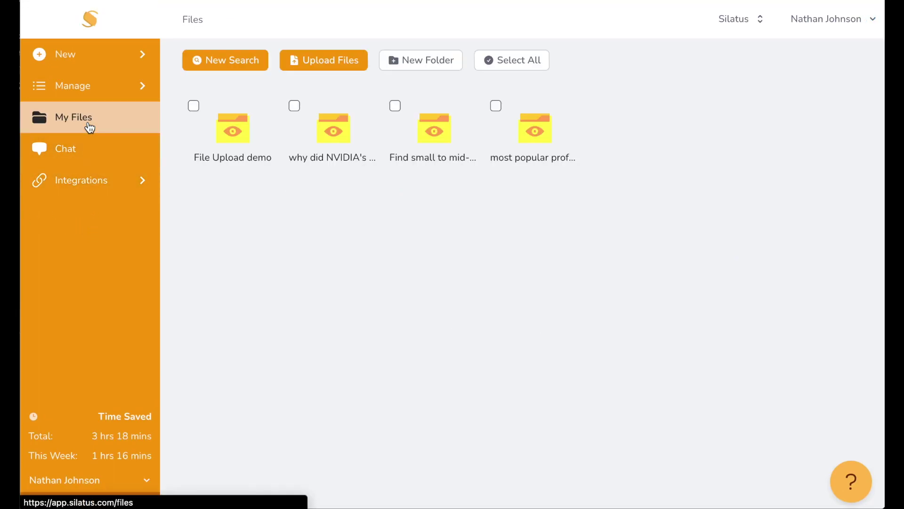
Upload Dog_Breeds_and_Their_Behavior.pdf from the computer into My Files
click(312, 64)
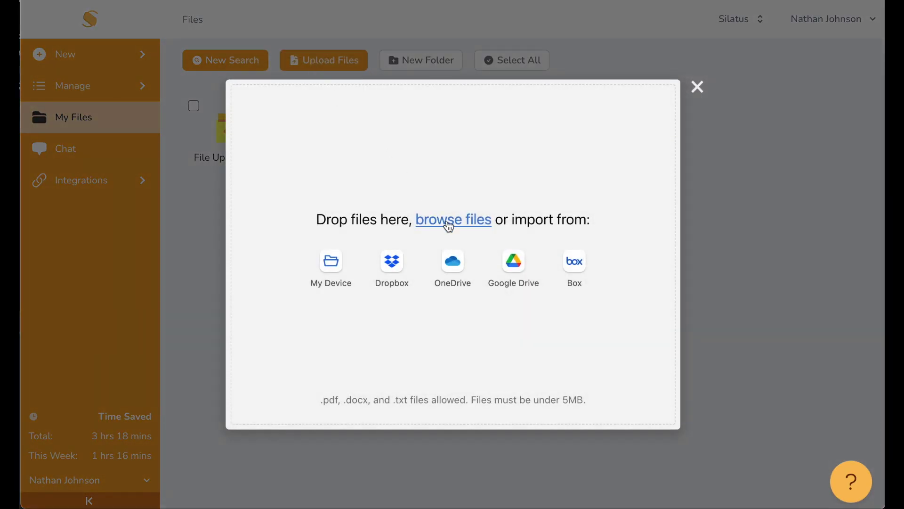
click(447, 226)
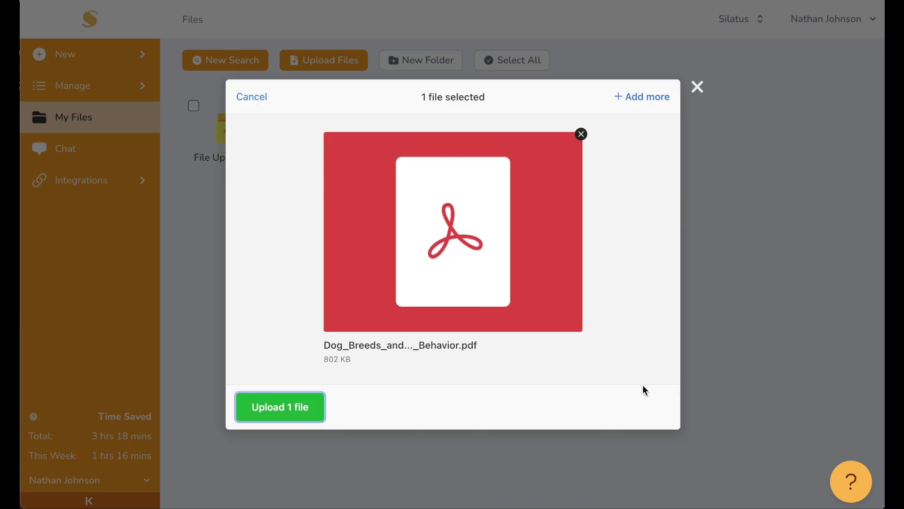
click(278, 408)
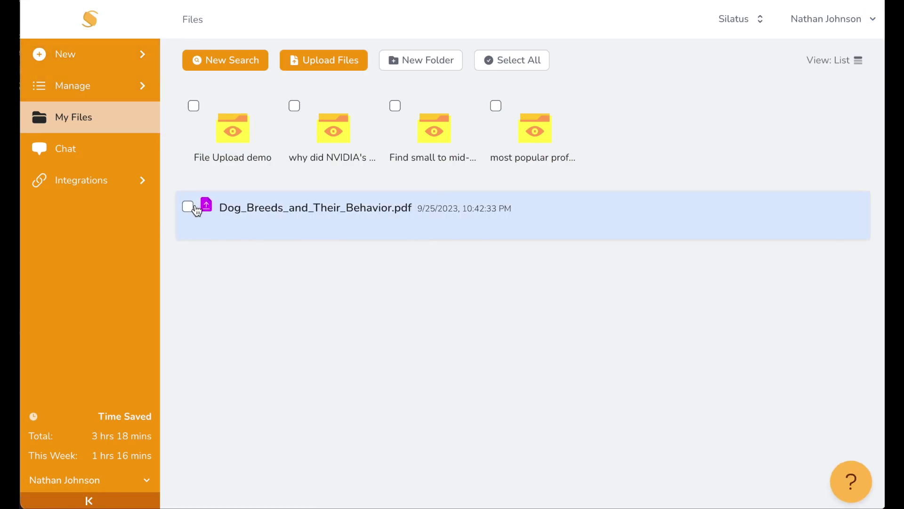
drag(254, 215, 254, 216)
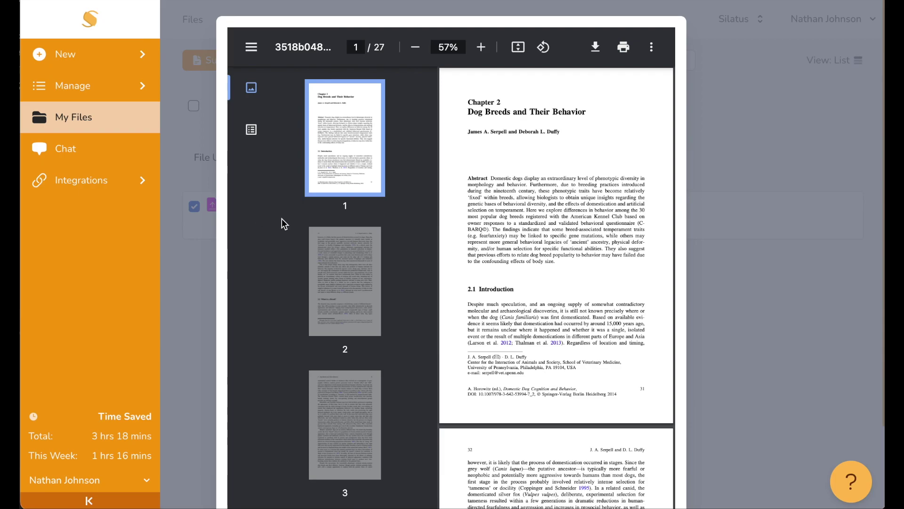
scroll(489, 250, down, 1)
scroll(490, 251, down, 2)
scroll(490, 251, down, 2)
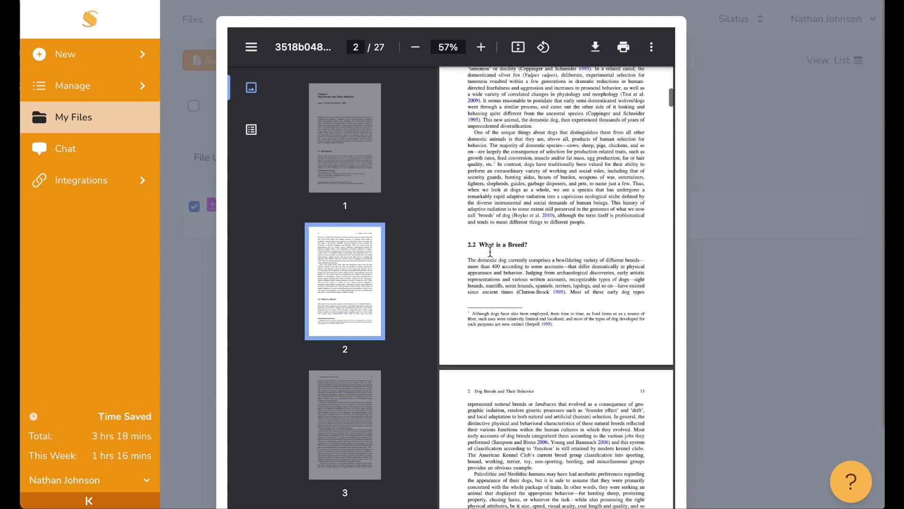
scroll(490, 251, down, 1)
scroll(490, 250, down, 2)
scroll(489, 250, down, 2)
scroll(490, 250, down, 2)
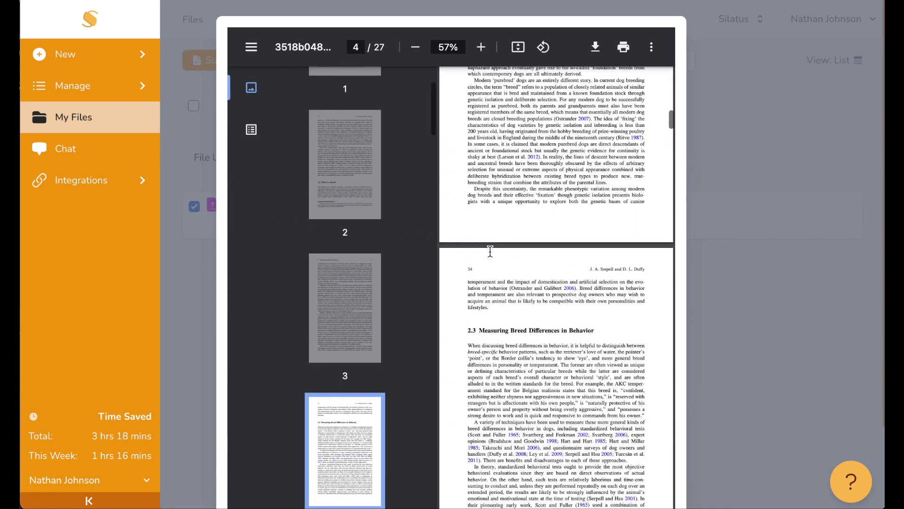
click(745, 267)
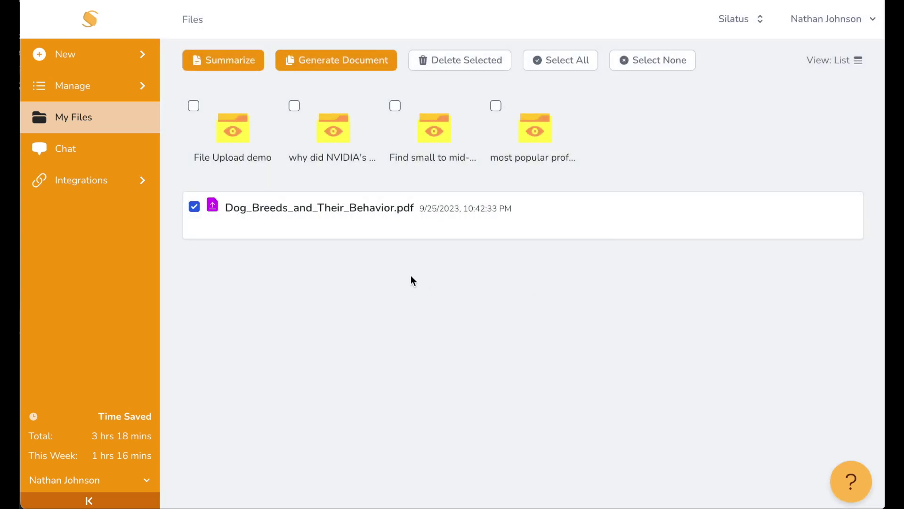
Summarize the dog breeds PDF, then reselect the PDF back in My Files
click(235, 61)
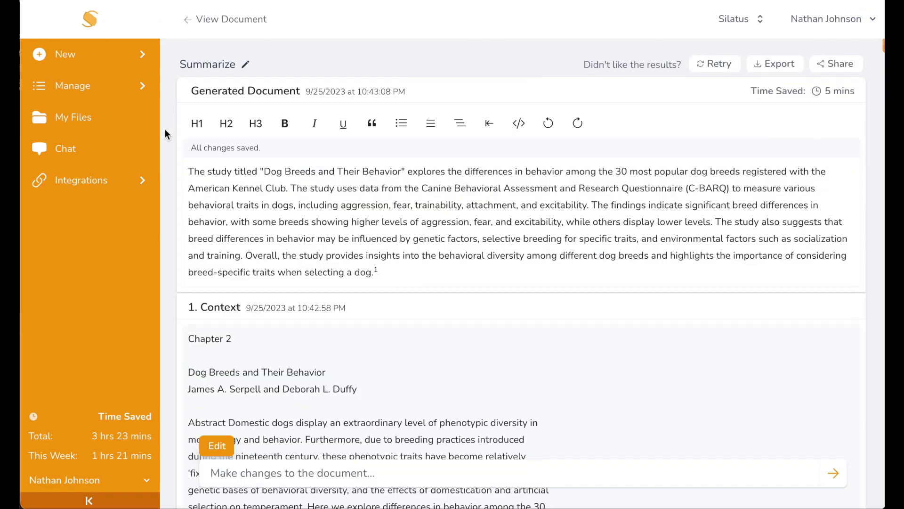
click(123, 119)
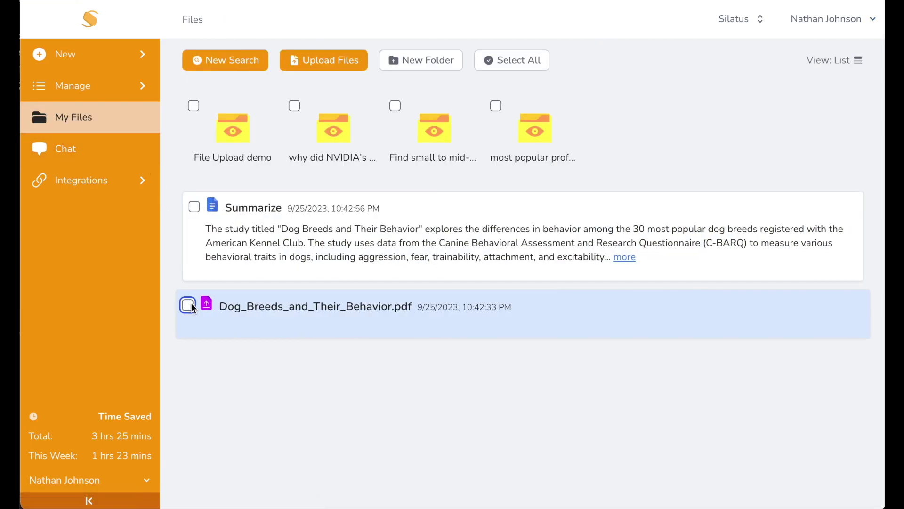
click(192, 306)
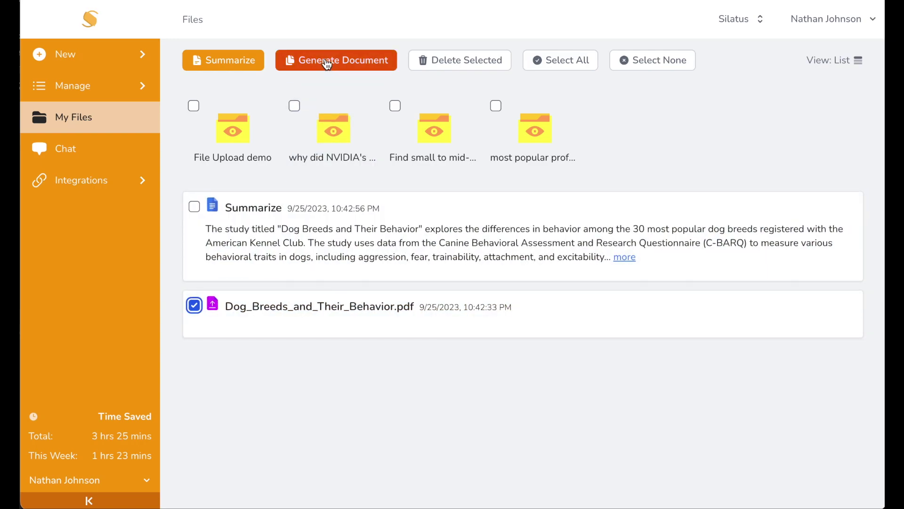
Start a Generate Document from the PDF asking about smaller, calm breeds
click(327, 62)
click(319, 85)
text(what )
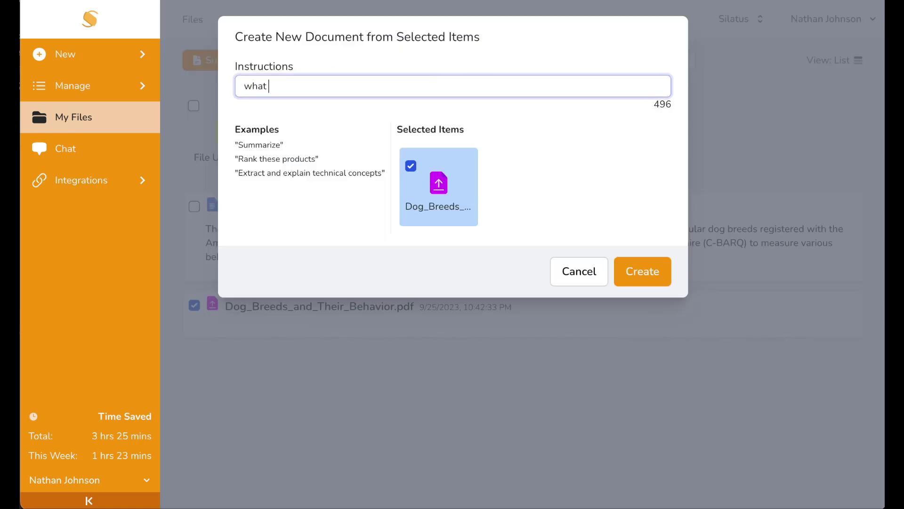
text(is a breed that is generally smaller and calm?)
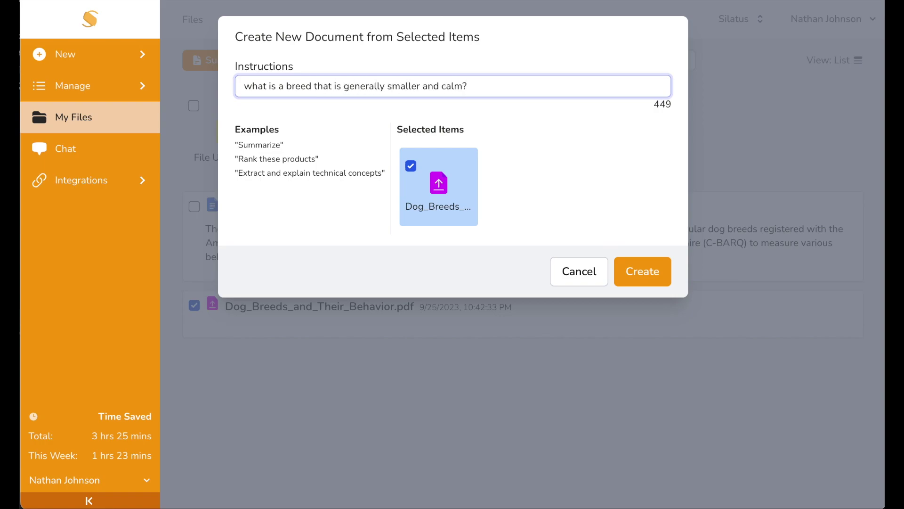
click(647, 275)
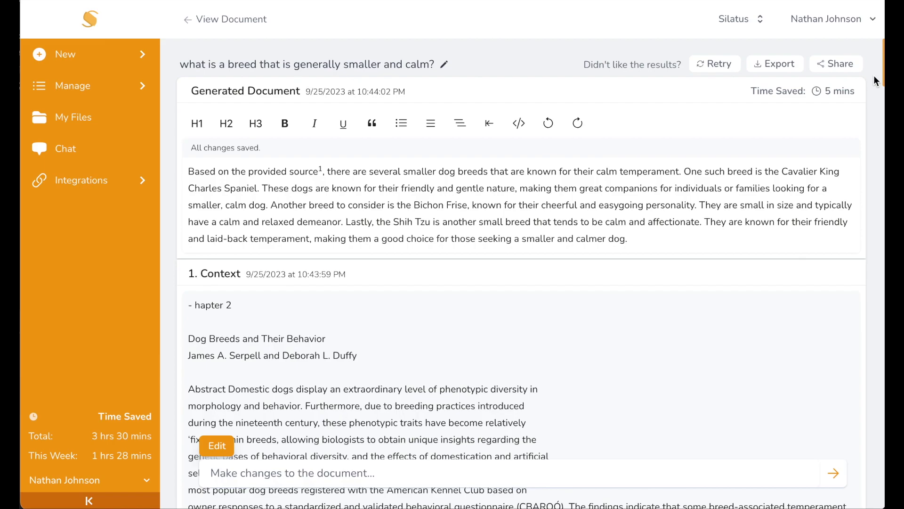
Return to My Files once the calm-breeds answer document is generated
click(106, 125)
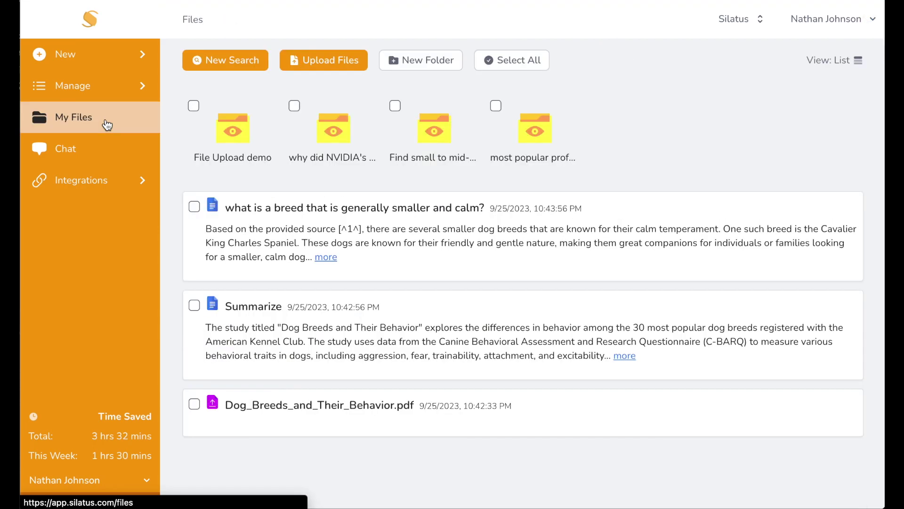